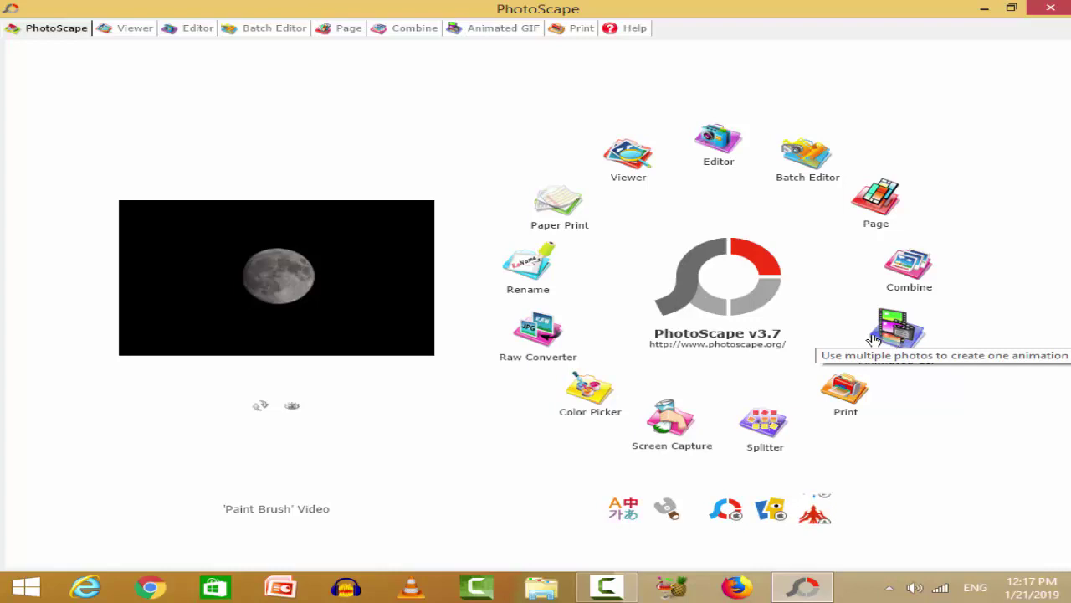
Open the Editor and create a new blank photo with the default 640 × 480 size.
{"action": "left_click", "coordinate": [708, 140]}
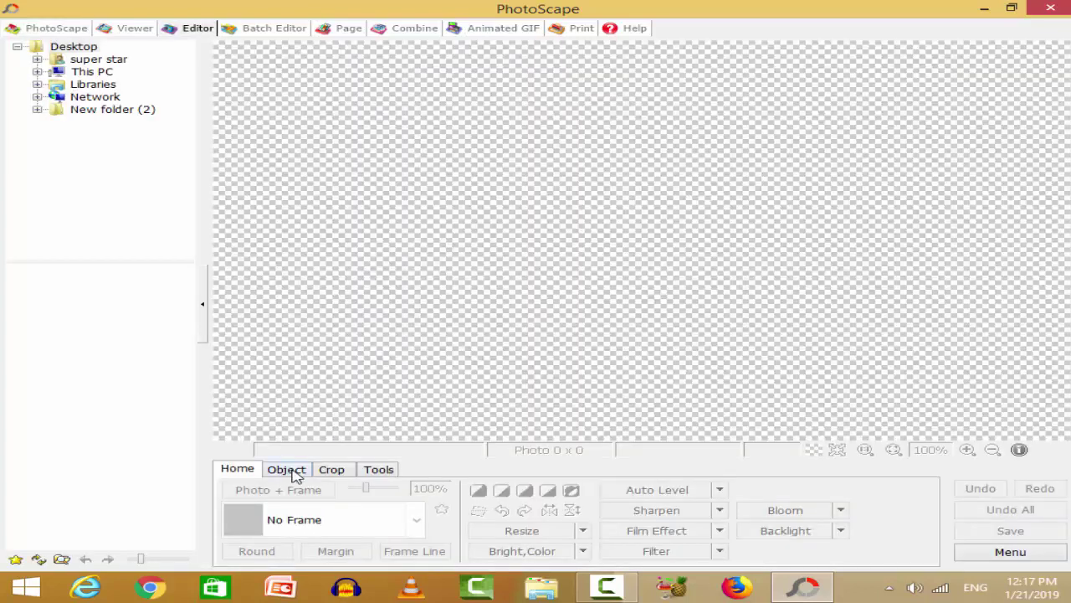
{"action": "right_click", "coordinate": [631, 413]}
{"action": "left_click", "coordinate": [694, 340]}
{"action": "left_click", "coordinate": [983, 554]}
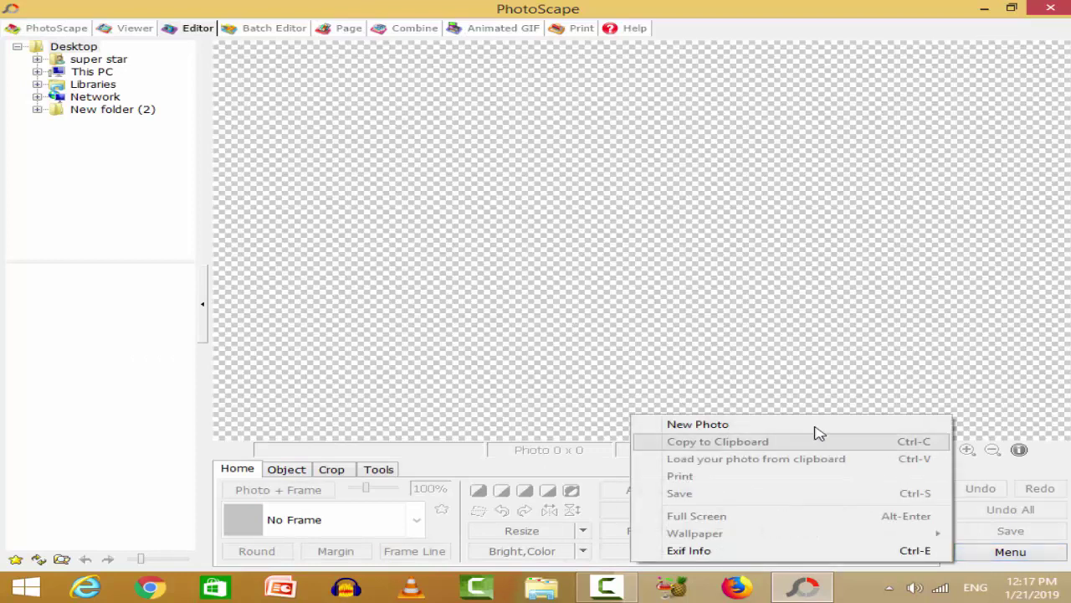
{"action": "left_click", "coordinate": [793, 431]}
{"action": "left_click", "coordinate": [640, 265]}
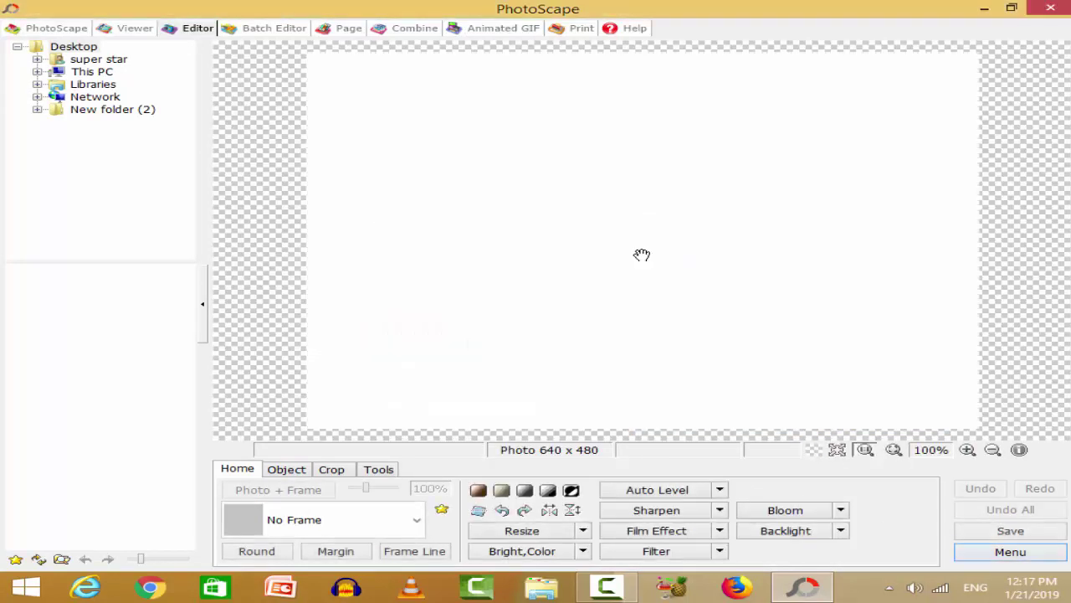
Insert apple-1282241_1920.jpg from the Downloads folder as a photo object on the canvas at opacity 255.
{"action": "left_click", "coordinate": [284, 470]}
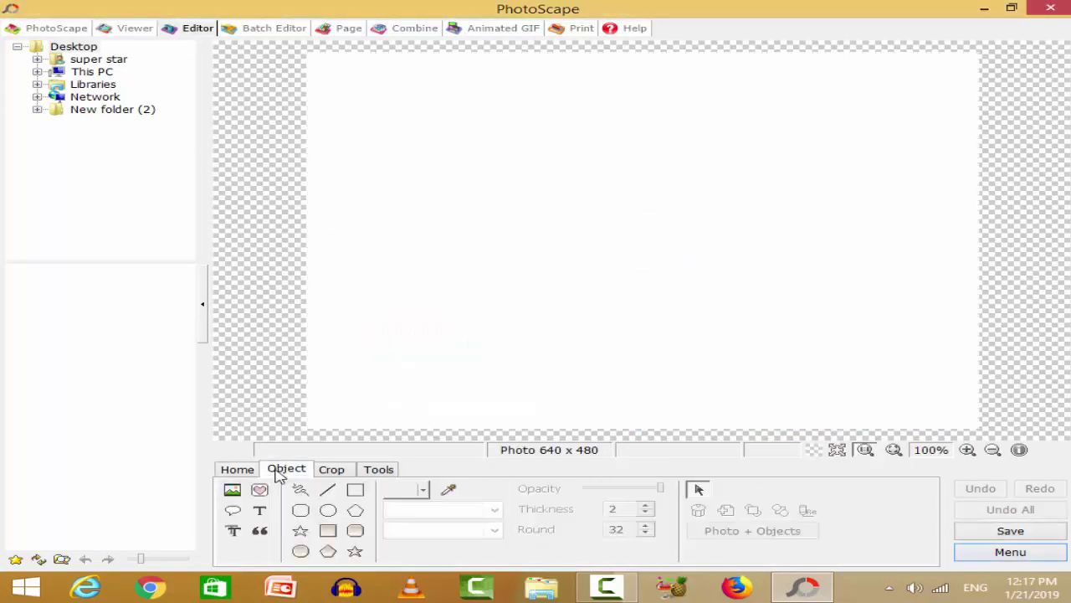
{"action": "left_click", "coordinate": [231, 489]}
{"action": "left_click", "coordinate": [297, 473]}
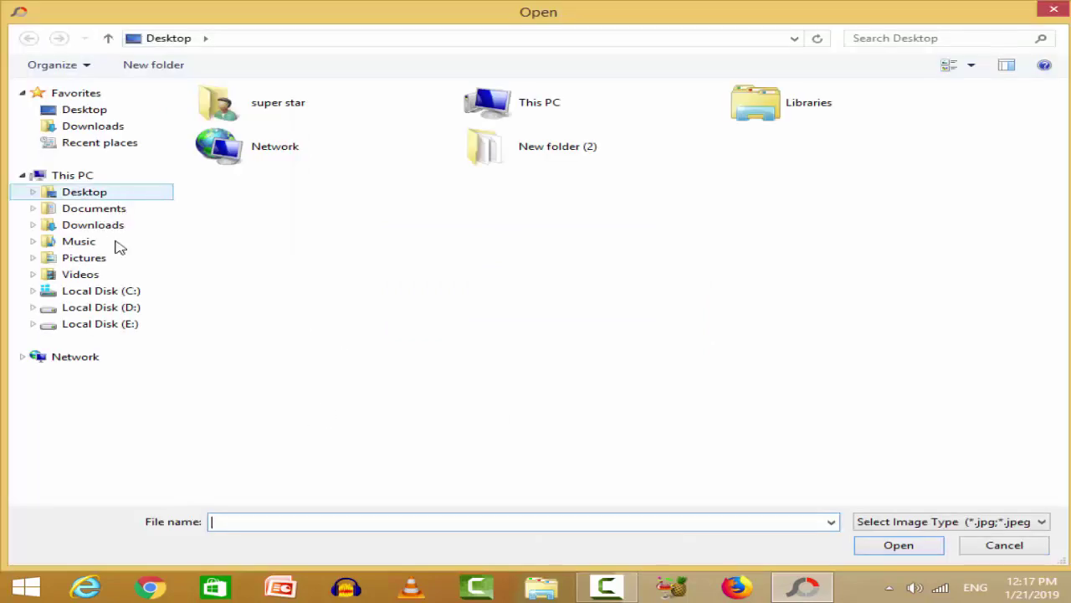
{"action": "left_click", "coordinate": [124, 224]}
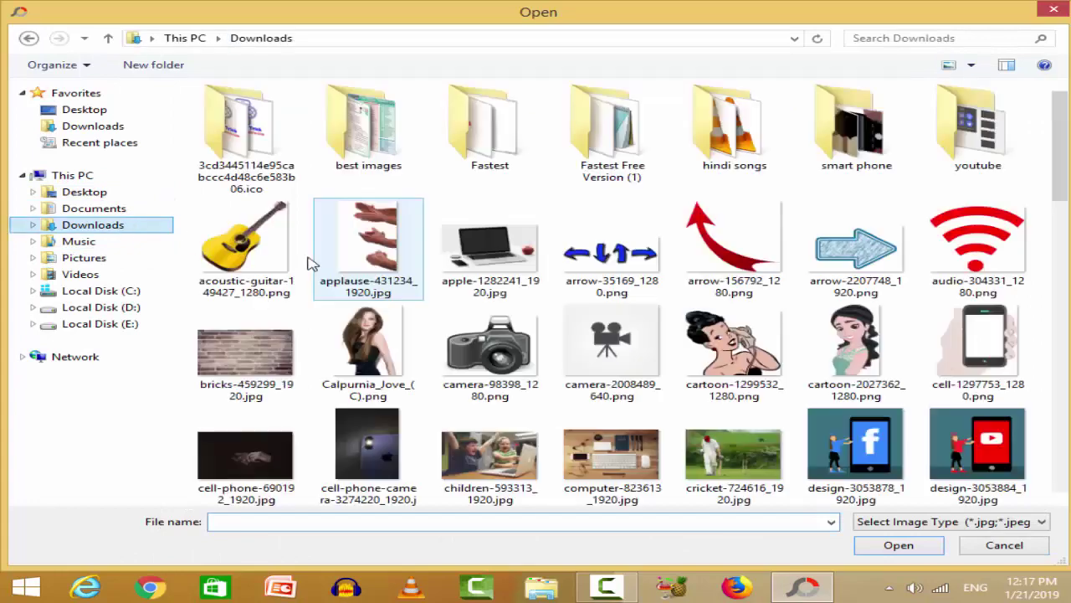
{"action": "double_click", "coordinate": [491, 251]}
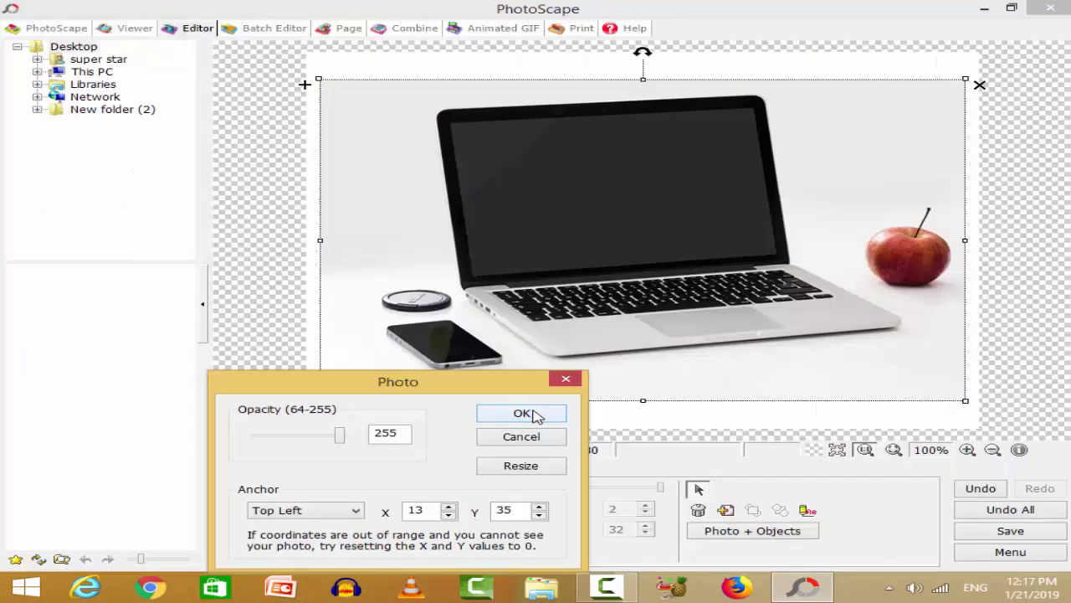
{"action": "left_click", "coordinate": [522, 413]}
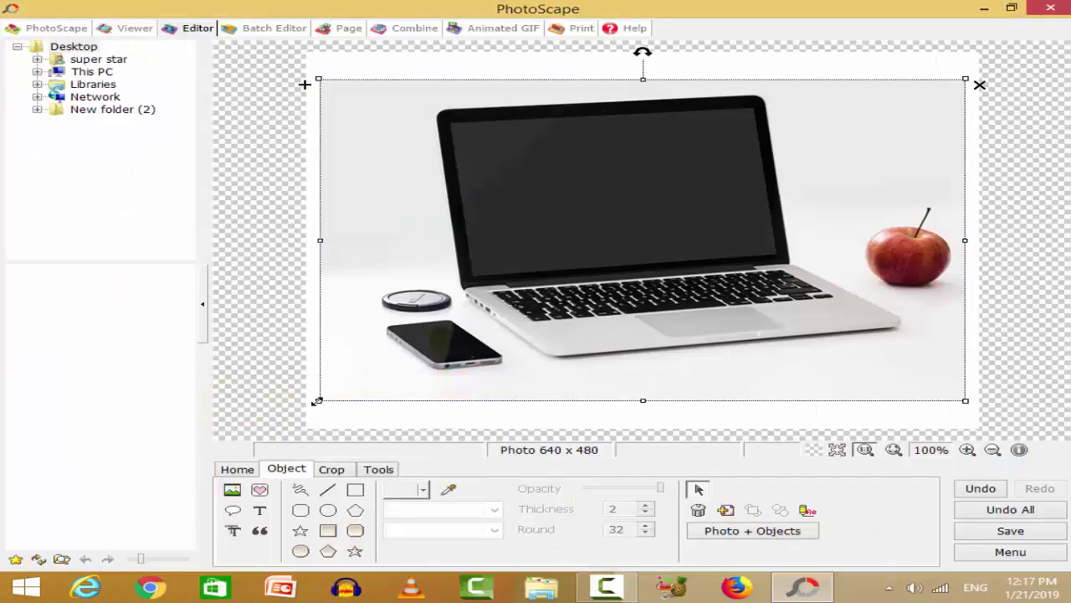
Shrink the laptop photo proportionally from its corners and shift it right toward the middle of the canvas.
{"action": "left_click_drag", "start_coordinate": [317, 401], "coordinate": [412, 356]}
{"action": "left_click_drag", "start_coordinate": [667, 230], "coordinate": [613, 259]}
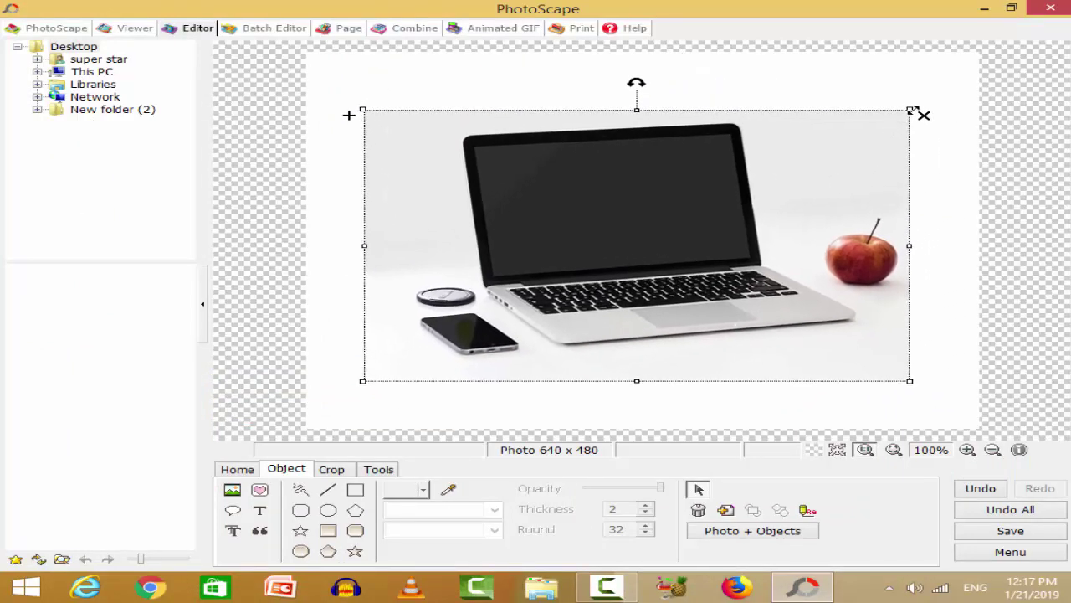
{"action": "left_click_drag", "start_coordinate": [912, 111], "coordinate": [823, 154]}
{"action": "left_click_drag", "start_coordinate": [822, 381], "coordinate": [750, 344]}
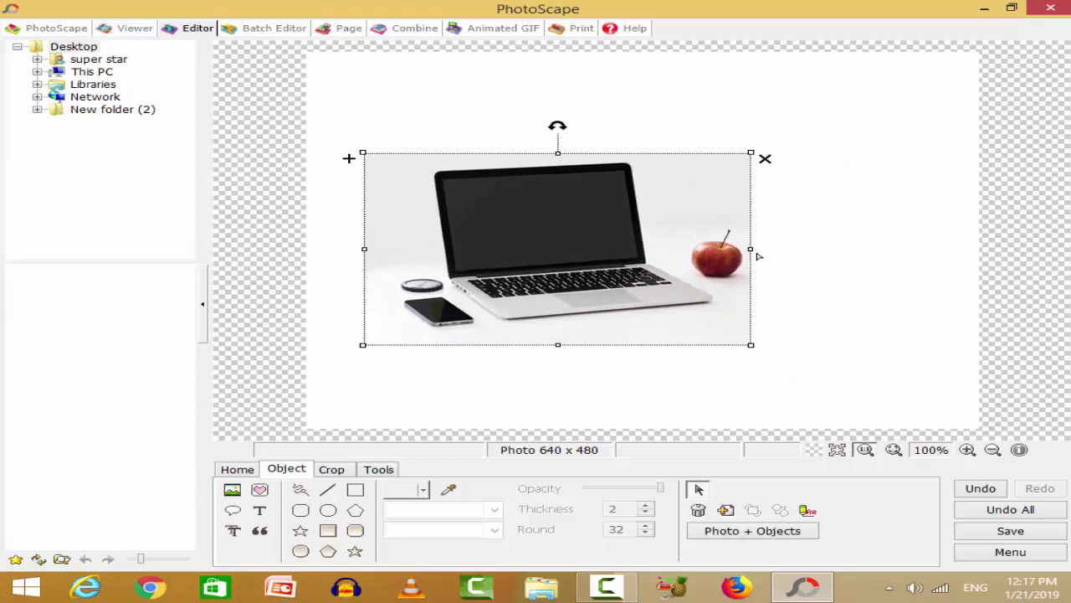
{"action": "left_click_drag", "start_coordinate": [771, 249], "coordinate": [820, 251]}
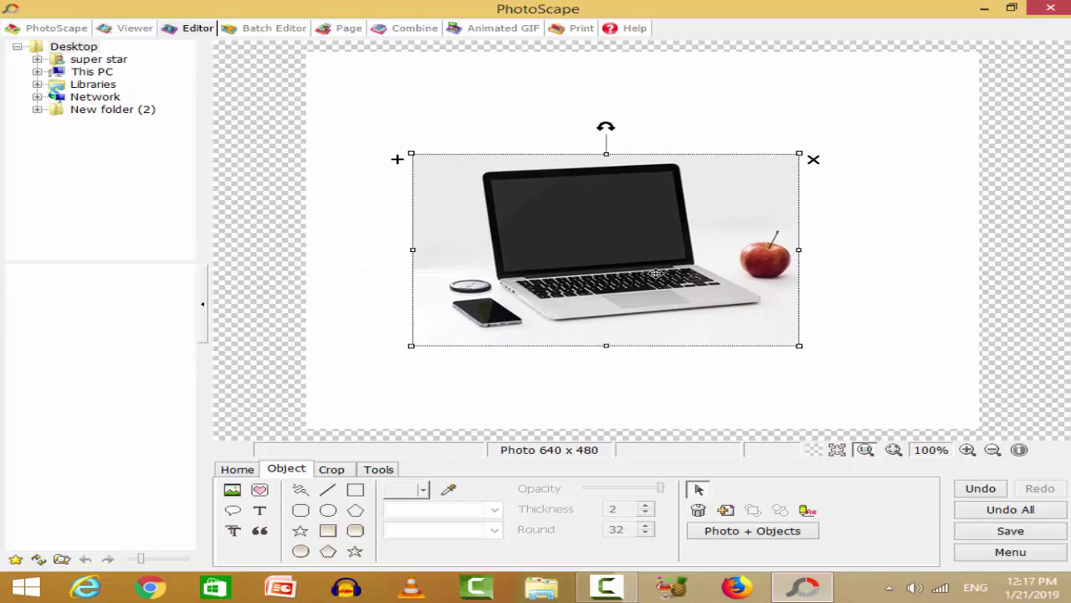
{"action": "left_click_drag", "start_coordinate": [596, 276], "coordinate": [654, 276]}
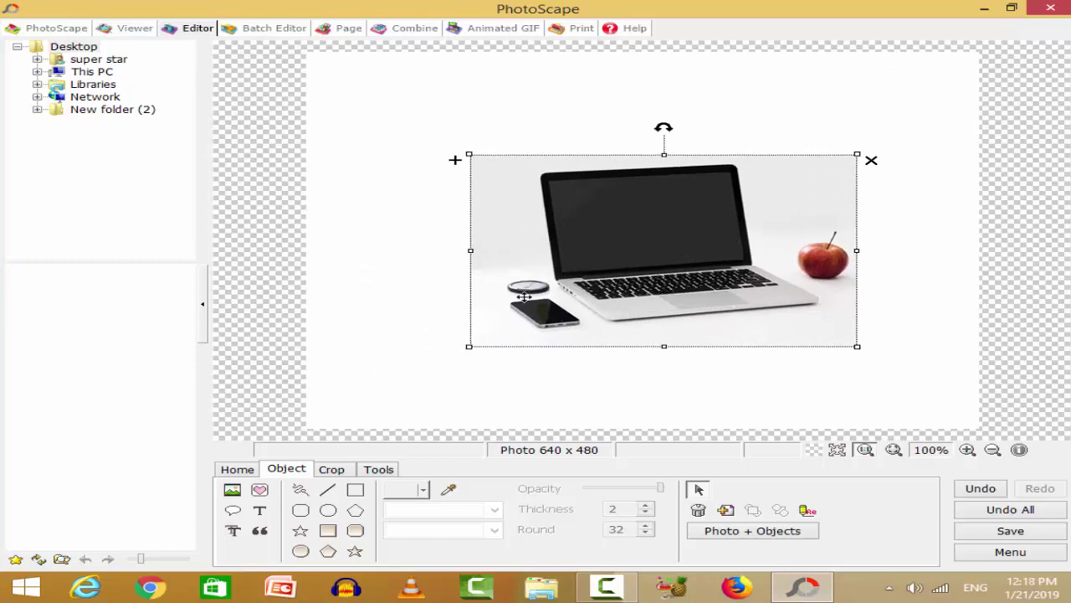
Enlarge the laptop photo again from its corners and extend its right side.
{"action": "left_click_drag", "start_coordinate": [470, 346], "coordinate": [424, 370]}
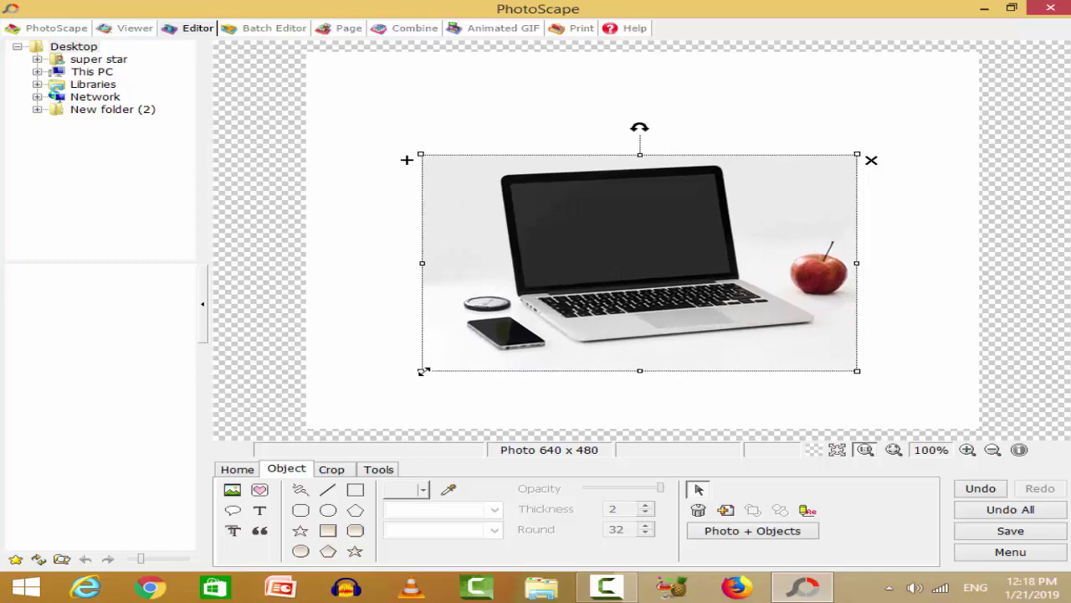
{"action": "left_click_drag", "start_coordinate": [420, 154], "coordinate": [327, 107]}
{"action": "left_click_drag", "start_coordinate": [857, 239], "coordinate": [913, 239]}
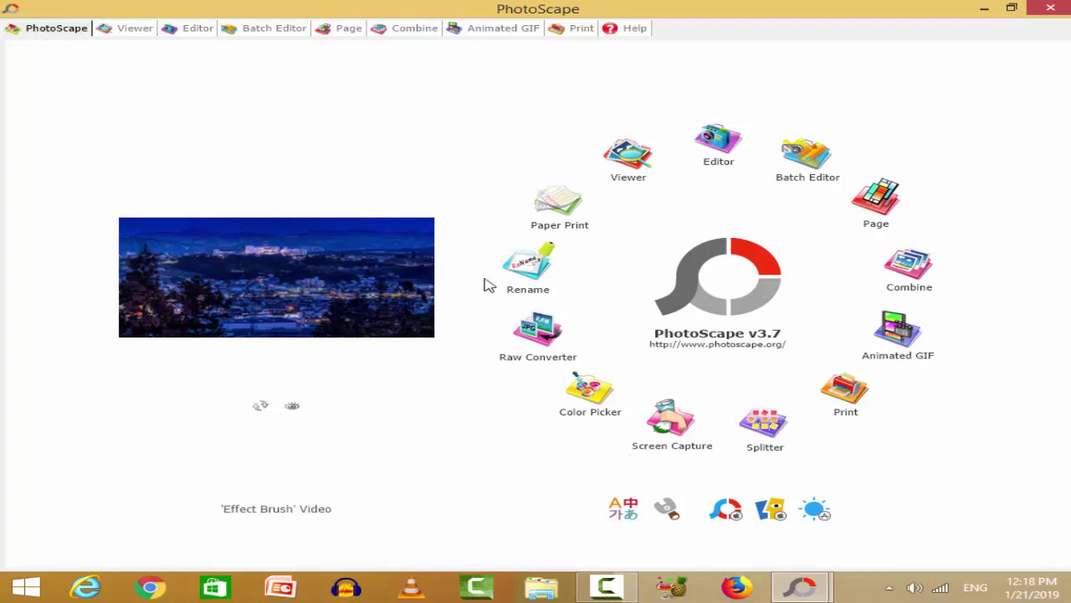
{"action": "left_click", "coordinate": [898, 335]}
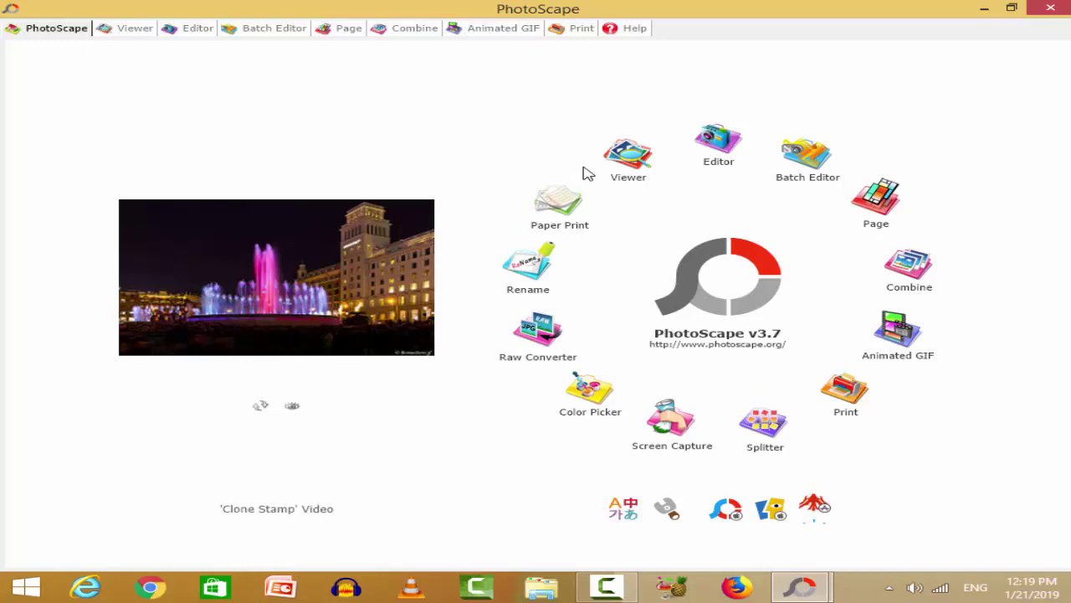
Open the Editor again and create a new 640 × 480 photo with a white background.
{"action": "left_click", "coordinate": [718, 144]}
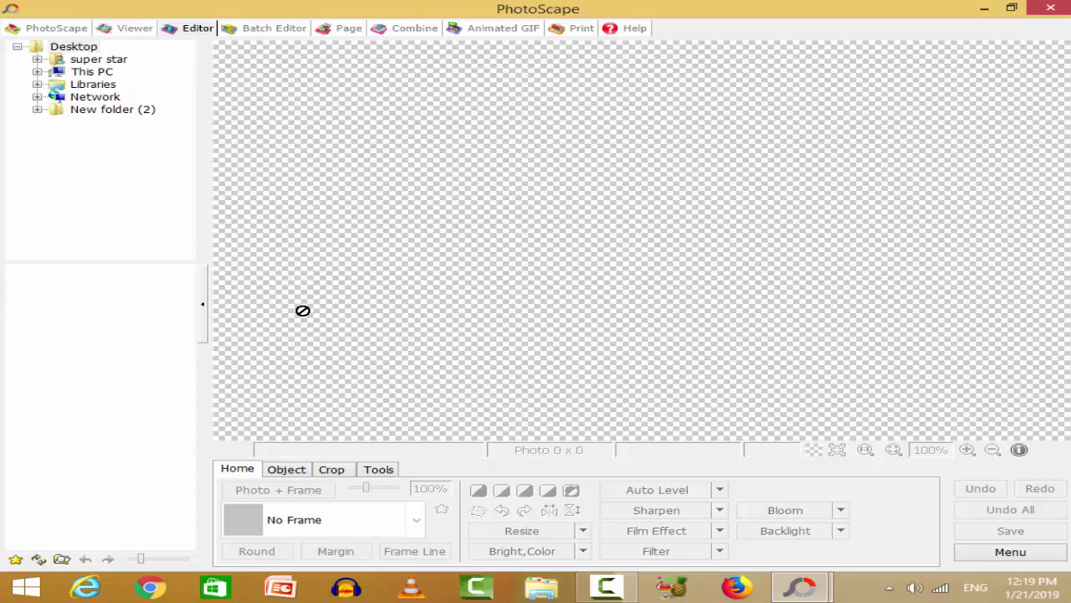
{"action": "left_click", "coordinate": [1001, 551]}
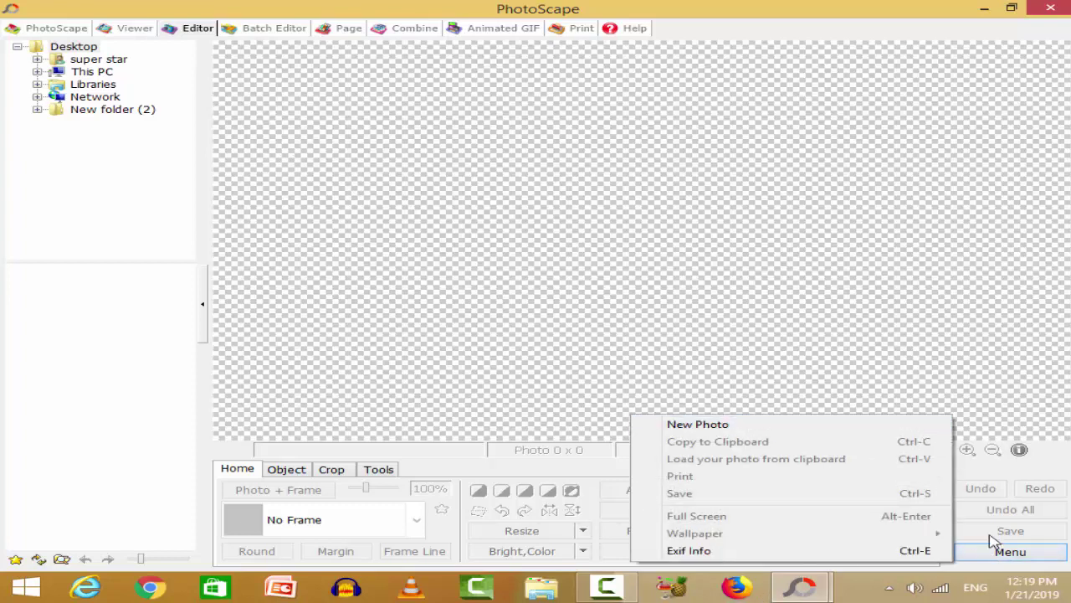
{"action": "left_click", "coordinate": [797, 427]}
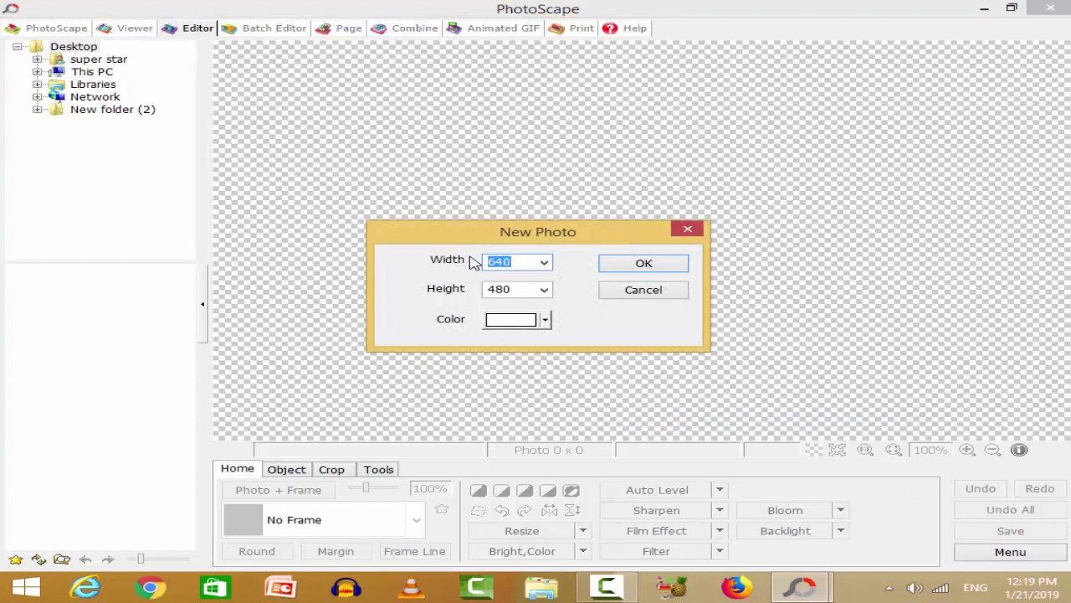
{"action": "left_click", "coordinate": [636, 266]}
Insert cartoon-2027362_1280.png from the Downloads folder as a photo object and move it slightly left.
{"action": "left_click", "coordinate": [285, 470]}
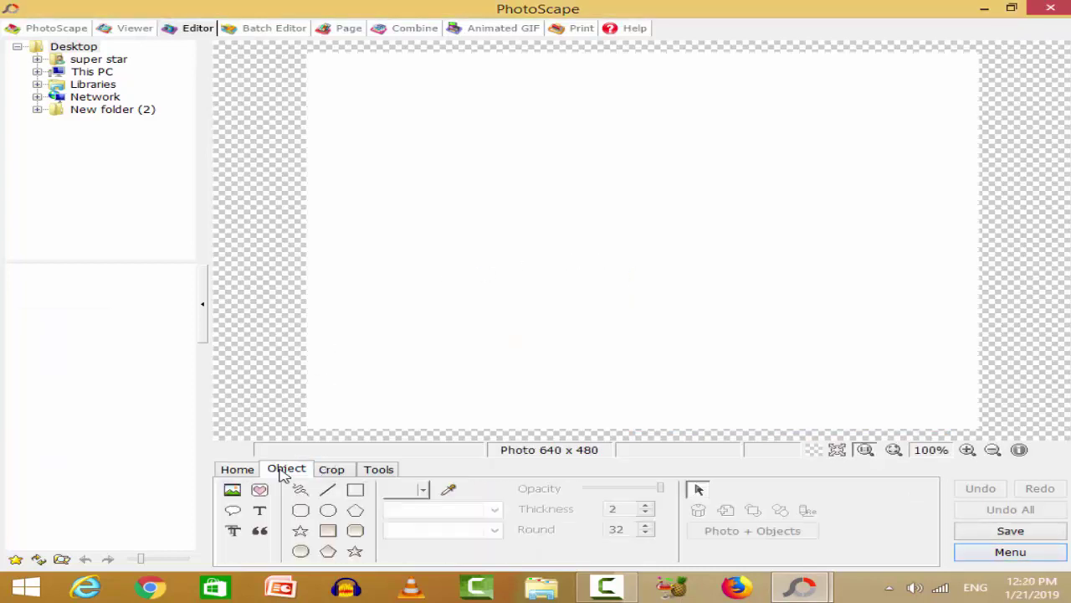
{"action": "left_click", "coordinate": [232, 490]}
{"action": "left_click", "coordinate": [288, 472]}
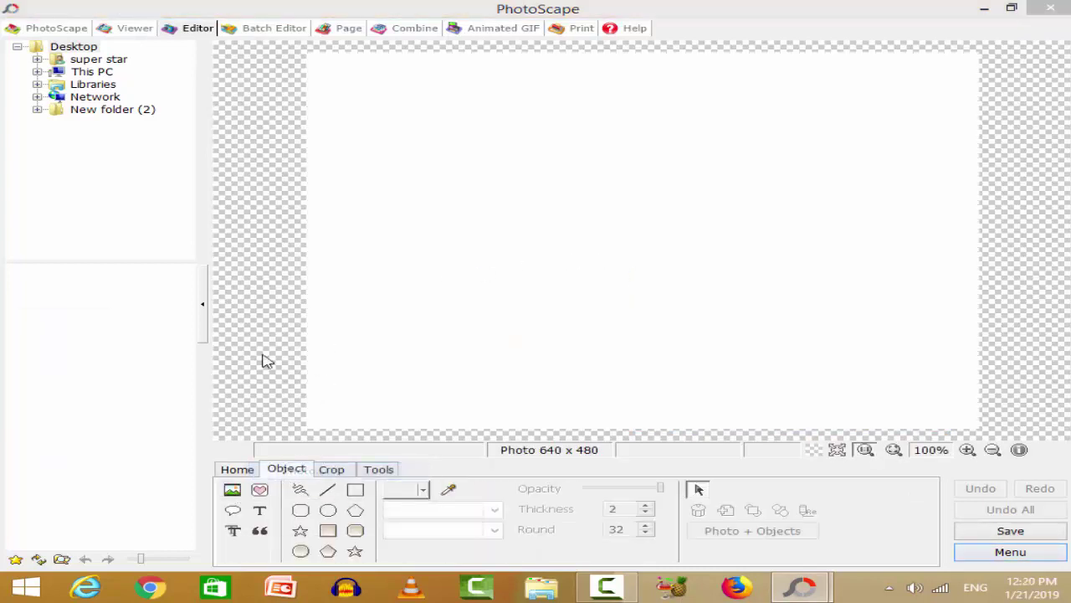
{"action": "left_click", "coordinate": [102, 224]}
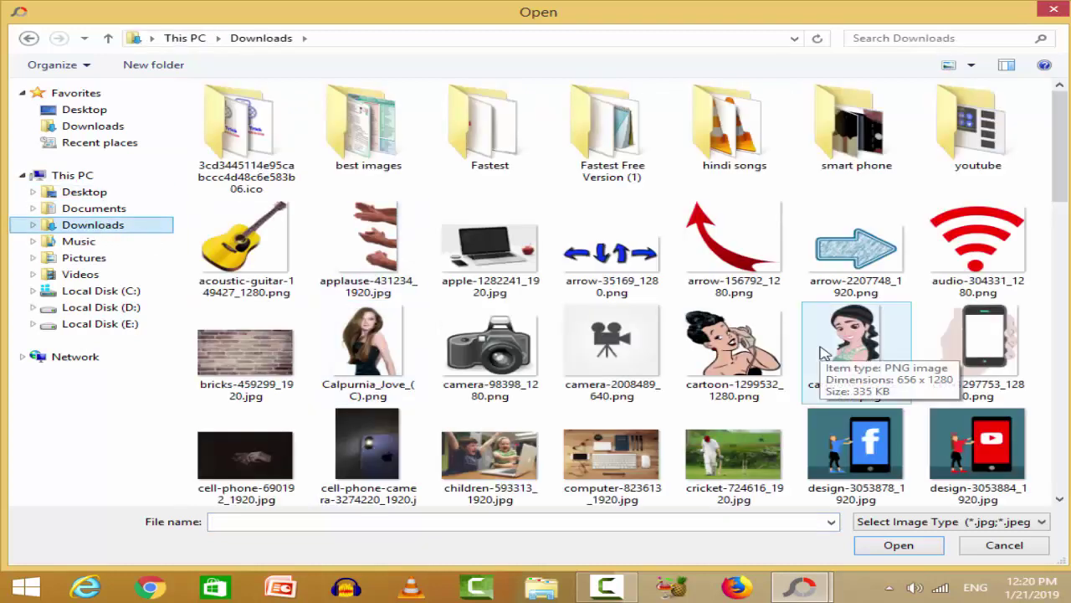
{"action": "double_click", "coordinate": [824, 351]}
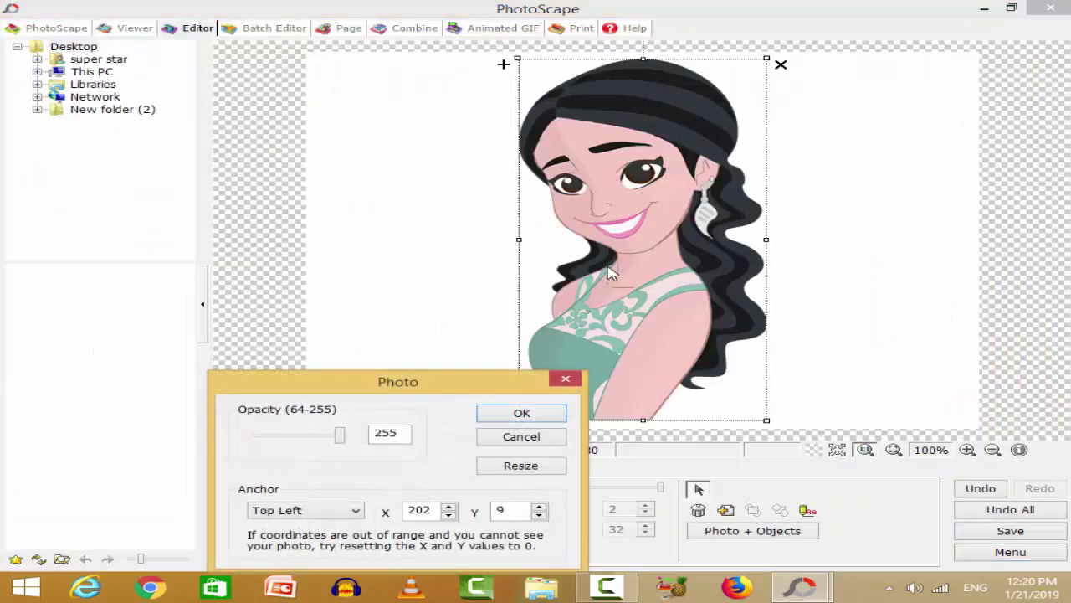
{"action": "left_click", "coordinate": [522, 412]}
{"action": "left_click_drag", "start_coordinate": [611, 296], "coordinate": [597, 294]}
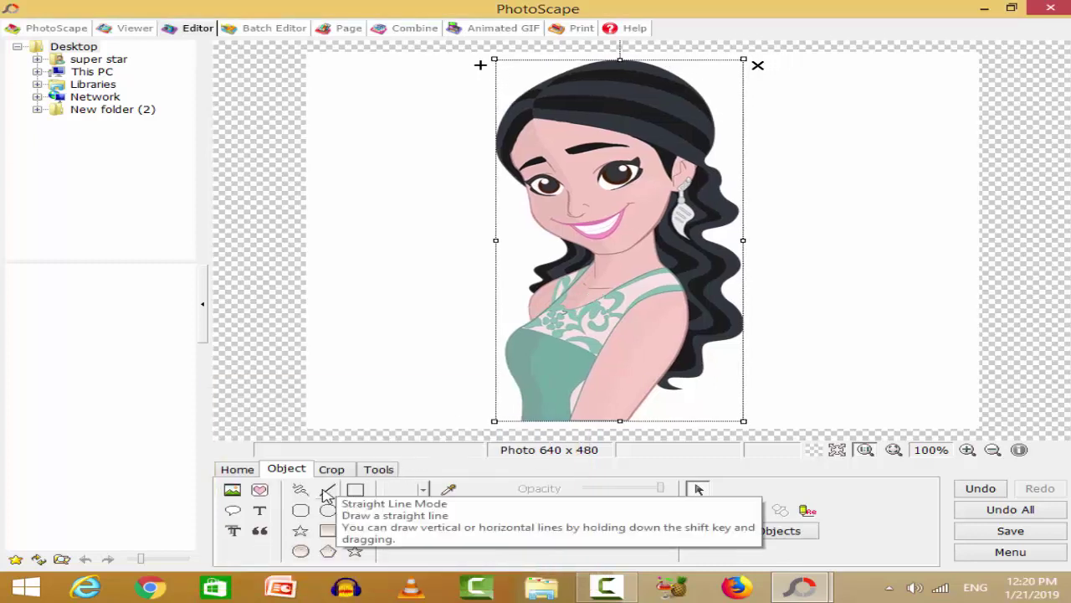
{"action": "left_click", "coordinate": [260, 511]}
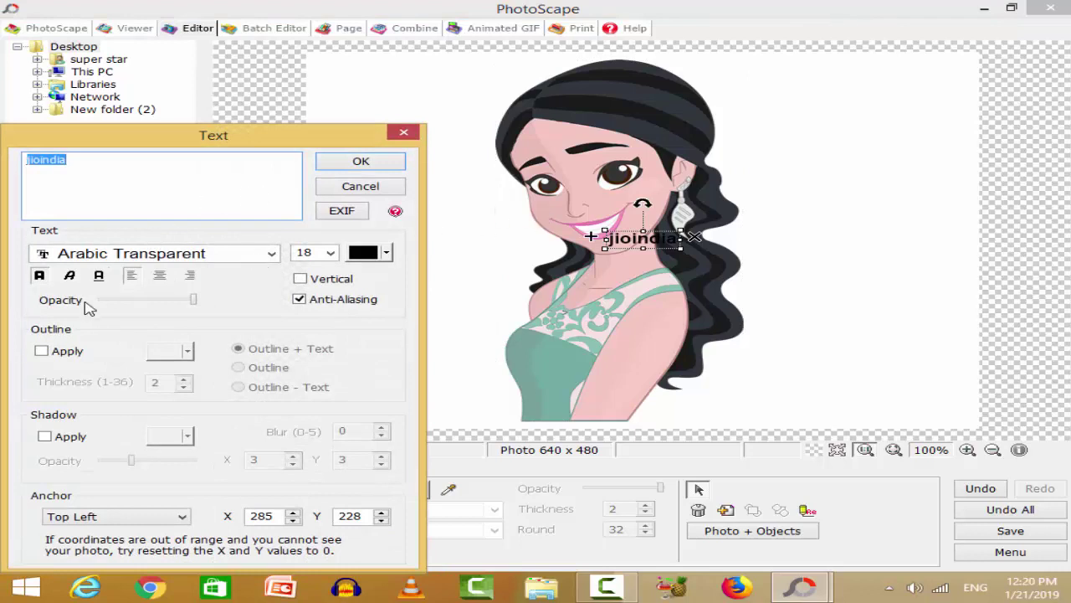
{"action": "left_click", "coordinate": [182, 255]}
{"action": "left_click", "coordinate": [173, 195]}
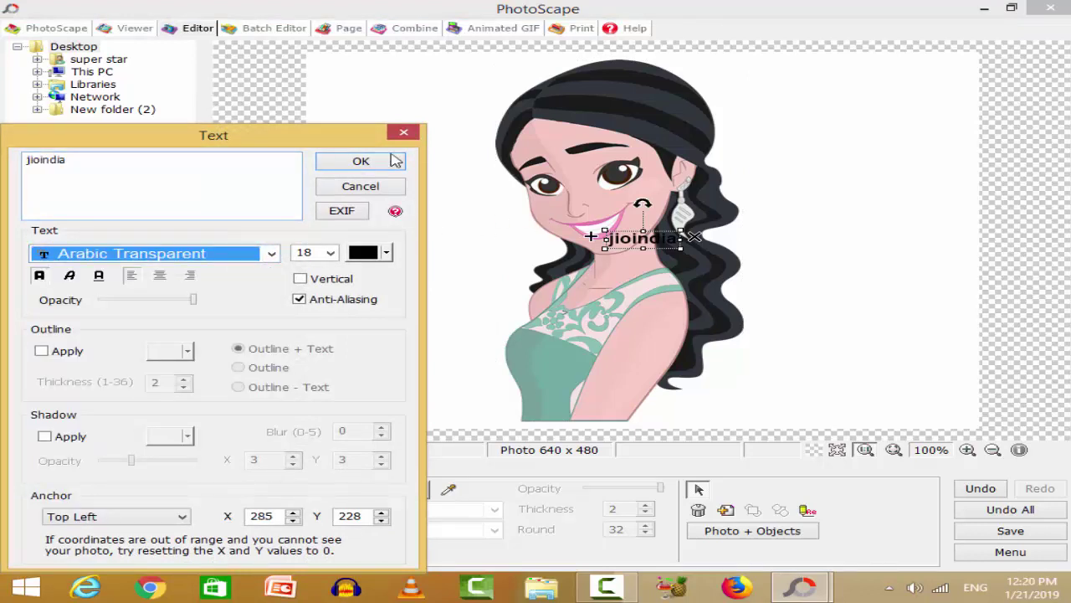
{"action": "left_click", "coordinate": [404, 132]}
Draw four overlapping outlined rectangles of thickness 2 across the cartoon woman and the blank area beside her.
{"action": "left_click", "coordinate": [354, 490]}
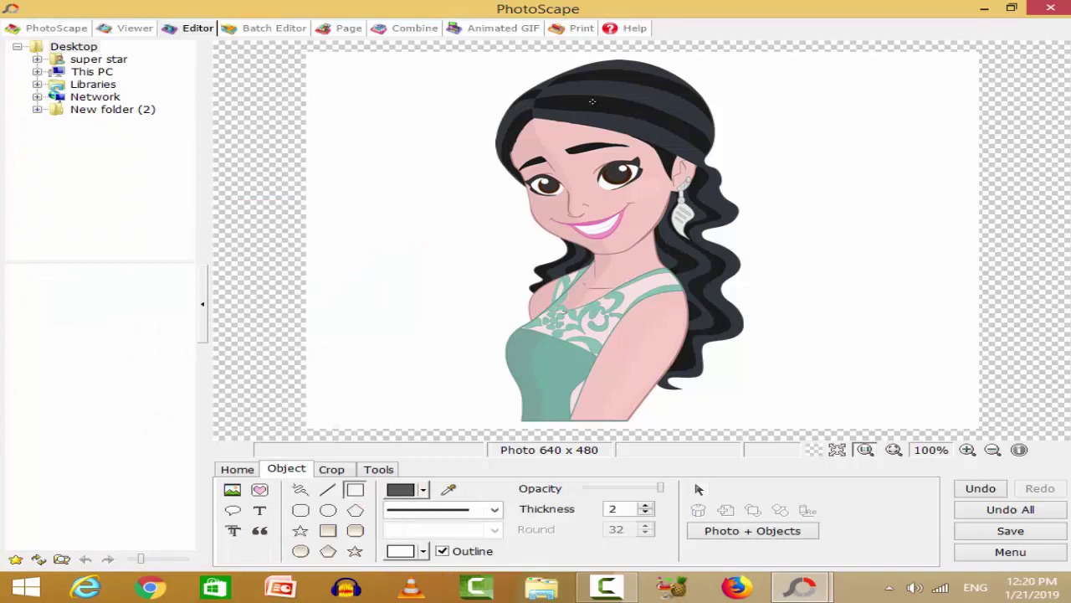
{"action": "left_click_drag", "start_coordinate": [501, 105], "coordinate": [728, 347]}
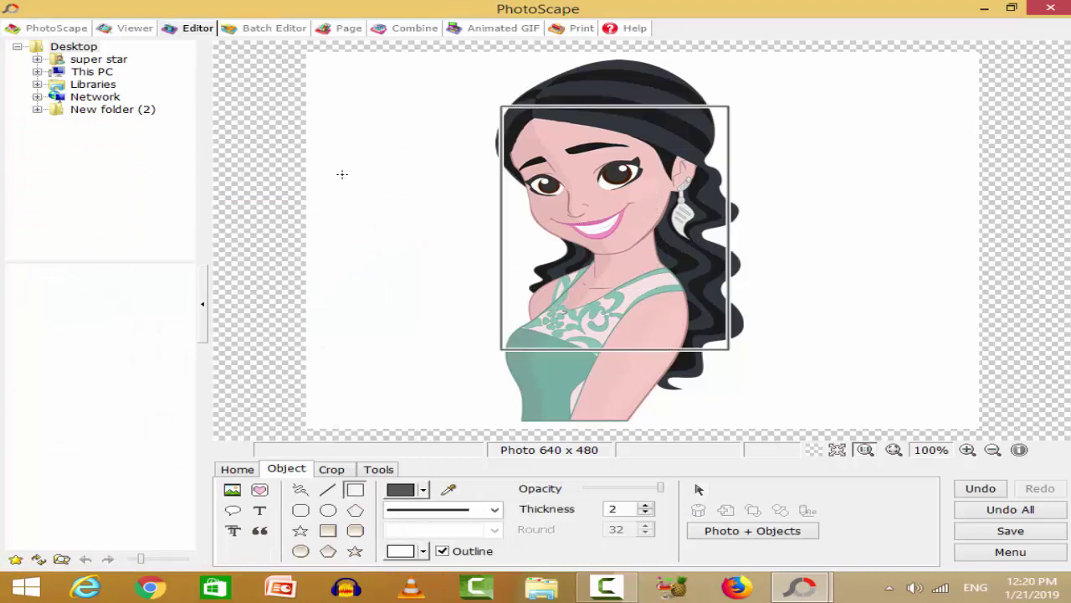
{"action": "left_click_drag", "start_coordinate": [332, 164], "coordinate": [649, 302]}
{"action": "left_click_drag", "start_coordinate": [530, 190], "coordinate": [724, 321]}
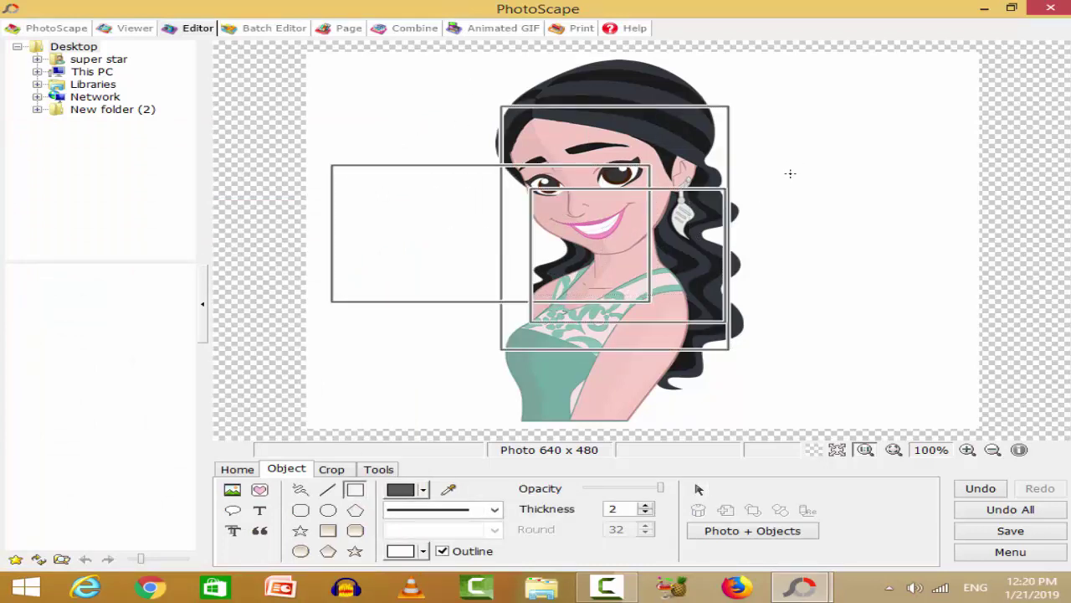
{"action": "mouse_move", "coordinate": [793, 163]}
{"action": "left_mouse_down"}
{"action": "mouse_move", "coordinate": [683, 321]}
{"action": "mouse_move", "coordinate": [552, 362]}
{"action": "left_mouse_up"}
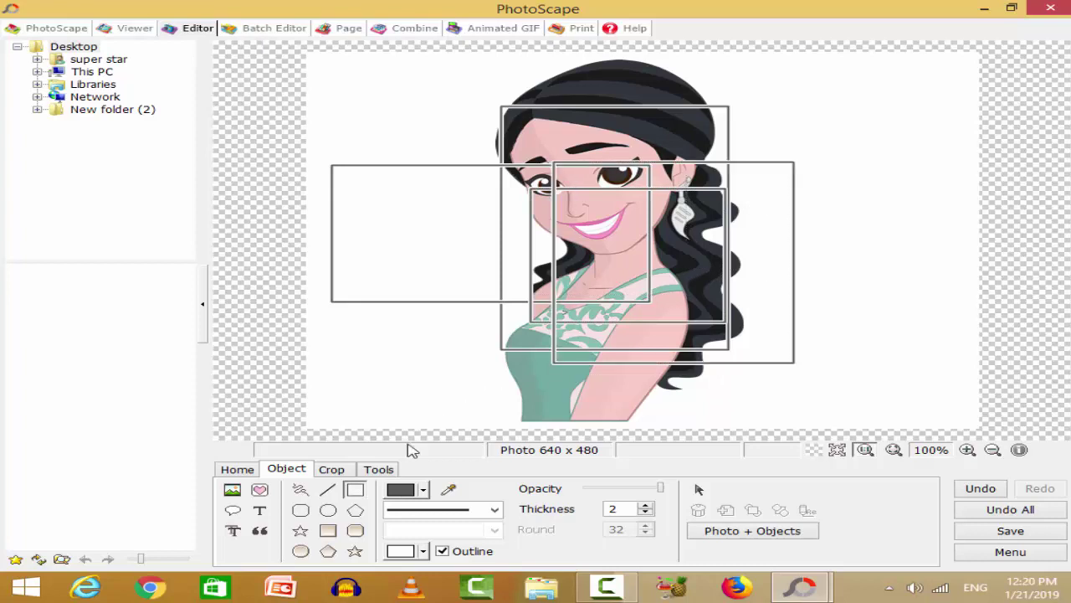
Draw two outlined ellipses of thickness 2, one around each side of the woman's head, keeping the dark grey line color.
{"action": "left_click", "coordinate": [328, 511]}
{"action": "mouse_move", "coordinate": [366, 93]}
{"action": "left_mouse_down"}
{"action": "mouse_move", "coordinate": [502, 227]}
{"action": "mouse_move", "coordinate": [626, 305]}
{"action": "left_mouse_up"}
{"action": "mouse_move", "coordinate": [844, 83]}
{"action": "left_mouse_down"}
{"action": "mouse_move", "coordinate": [647, 360]}
{"action": "mouse_move", "coordinate": [658, 345]}
{"action": "left_mouse_up"}
{"action": "left_click", "coordinate": [402, 489]}
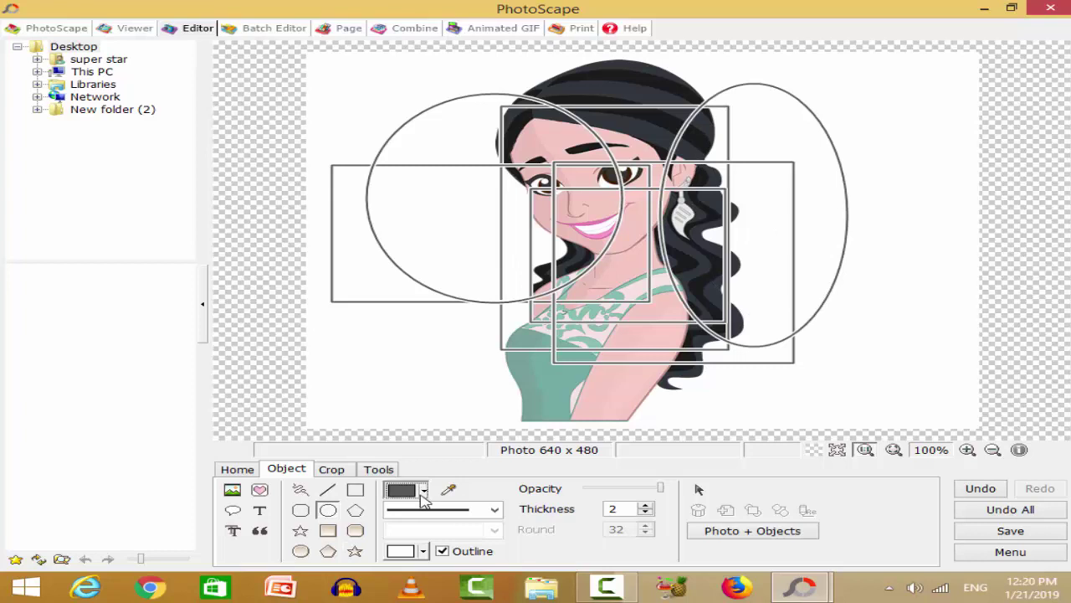
{"action": "left_click", "coordinate": [371, 349]}
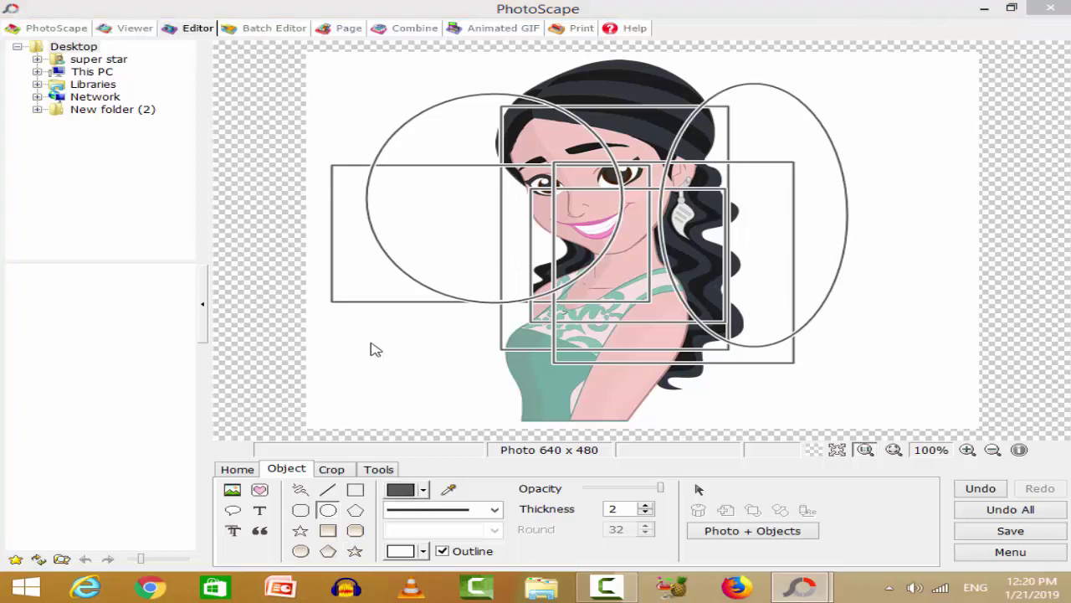
Try several free crop selections over the cartoon woman, the last about 260 × 331 pixels, clearing each without cropping.
{"action": "left_click", "coordinate": [331, 468]}
{"action": "left_click_drag", "start_coordinate": [385, 84], "coordinate": [596, 296]}
{"action": "left_click", "coordinate": [684, 121]}
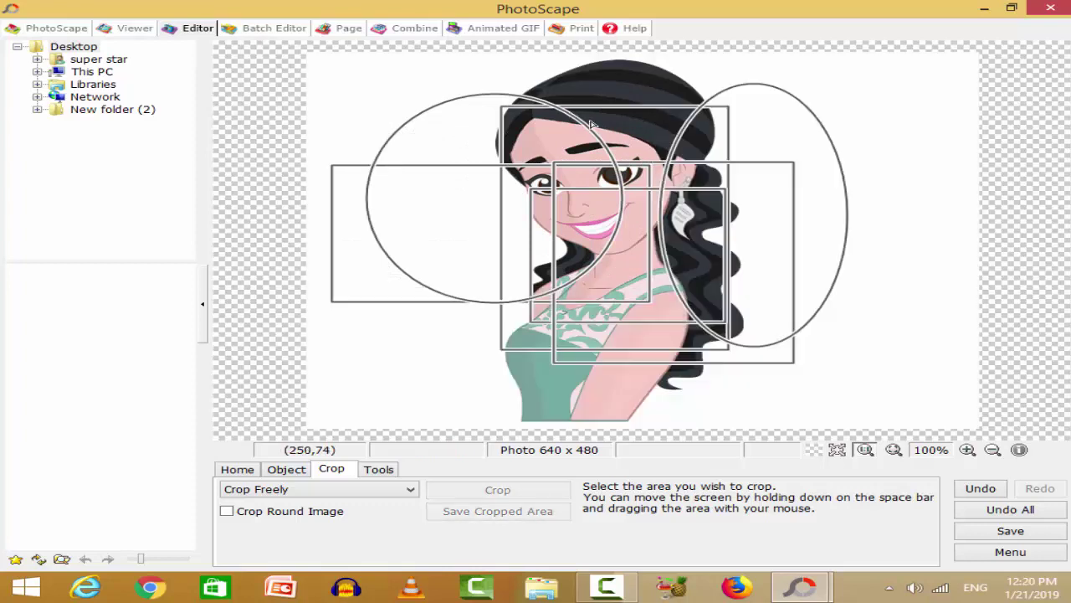
{"action": "left_click_drag", "start_coordinate": [598, 125], "coordinate": [713, 266]}
{"action": "left_click", "coordinate": [751, 302]}
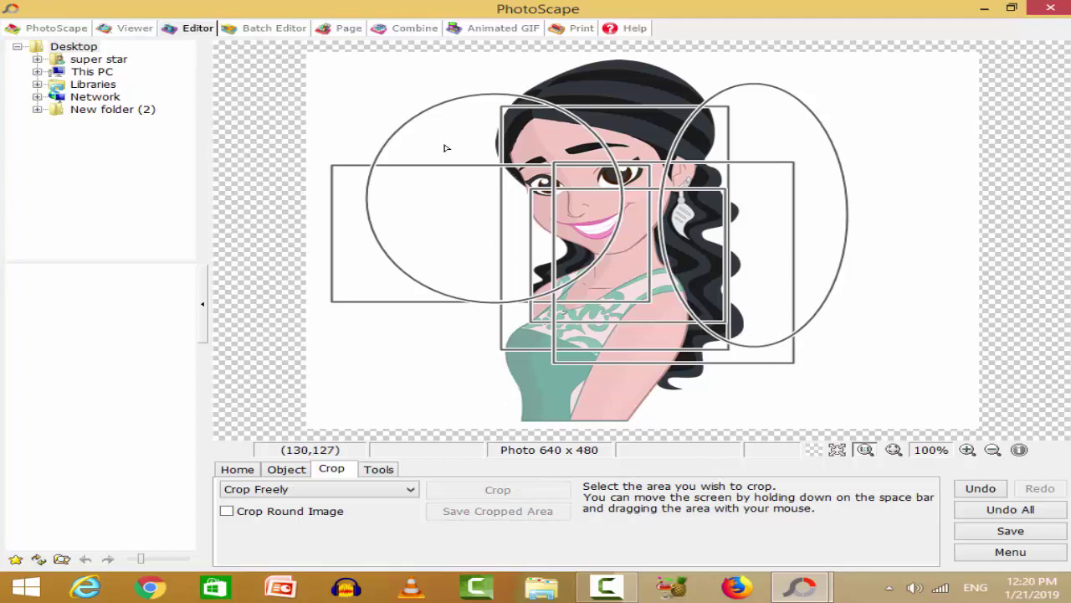
{"action": "left_click_drag", "start_coordinate": [442, 132], "coordinate": [726, 382]}
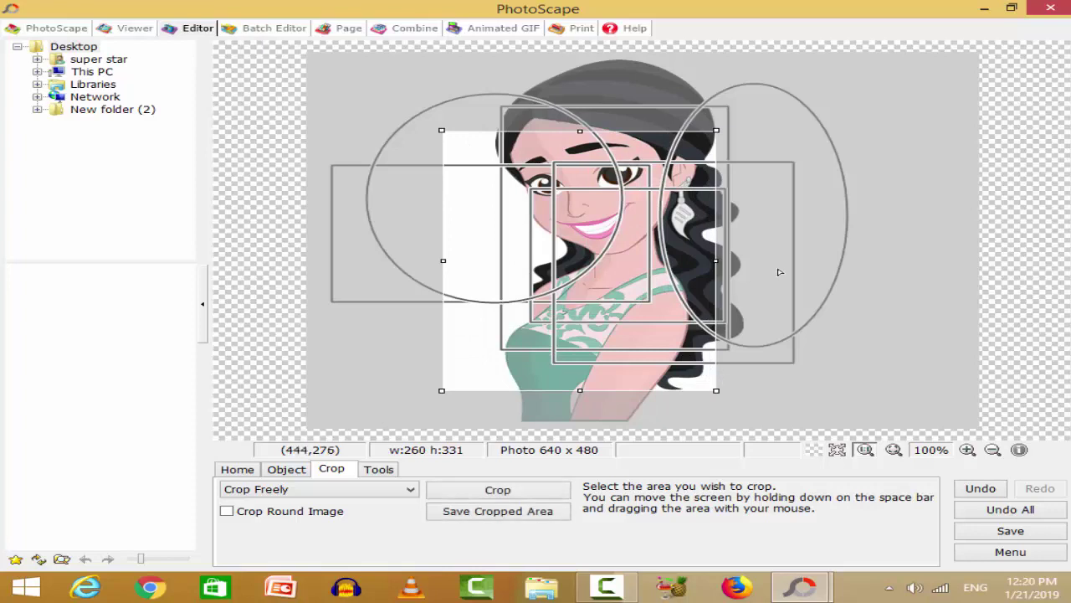
{"action": "left_click", "coordinate": [786, 270]}
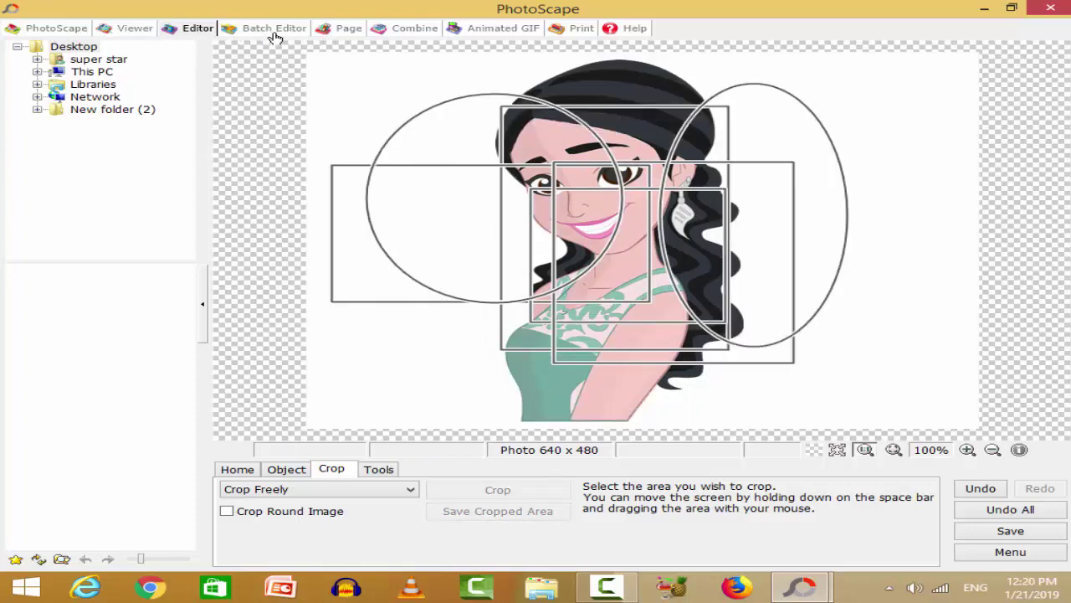
Look over the Animated GIF and Print workspaces, and switch to the Page workspace without adding a photo.
{"action": "left_click", "coordinate": [491, 32]}
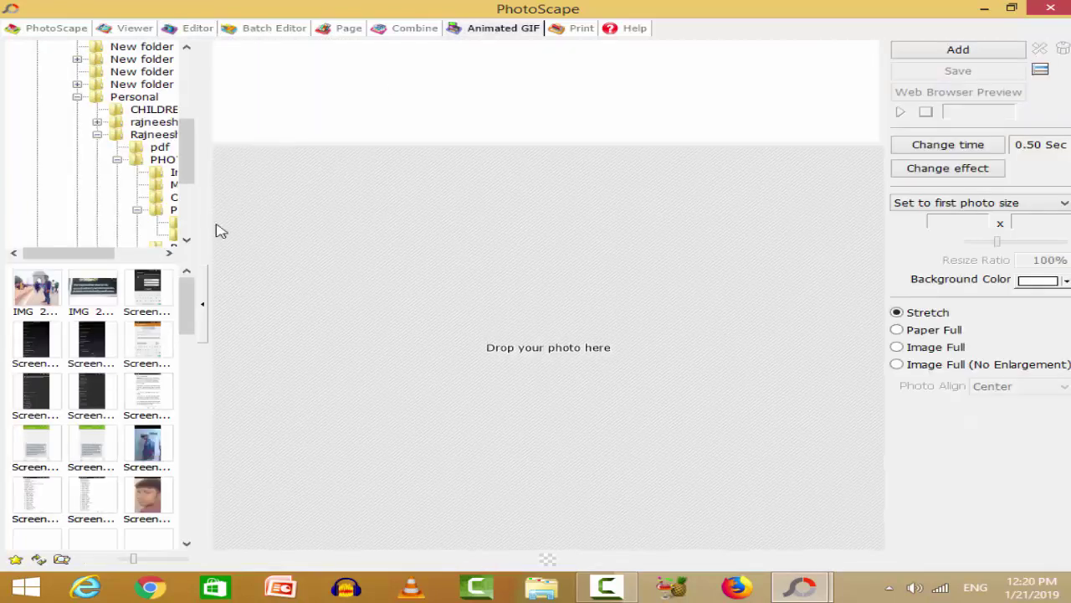
{"action": "left_click", "coordinate": [572, 29]}
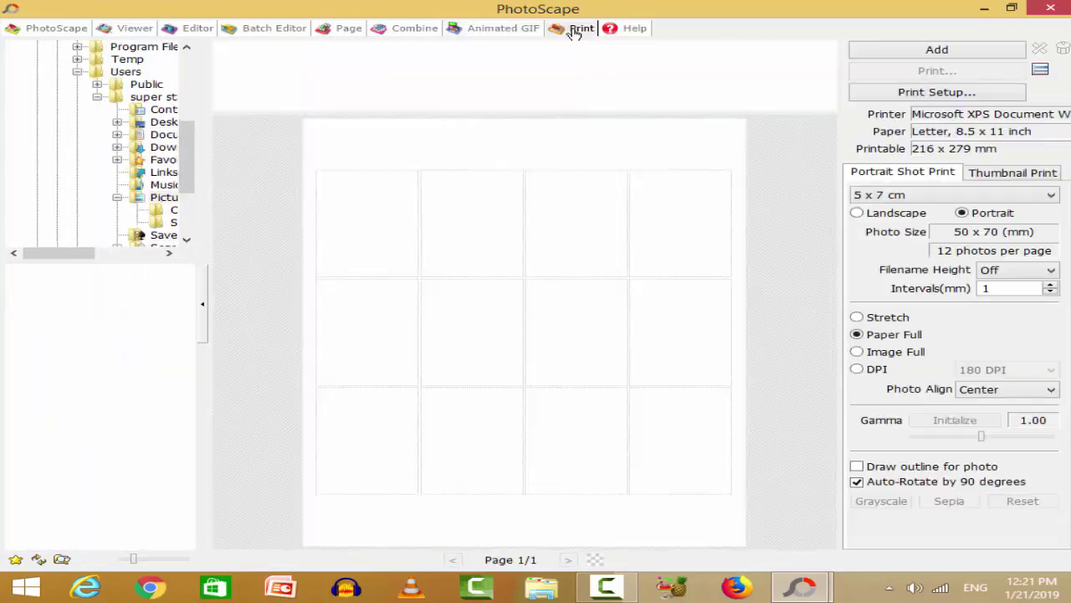
{"action": "left_click", "coordinate": [330, 30]}
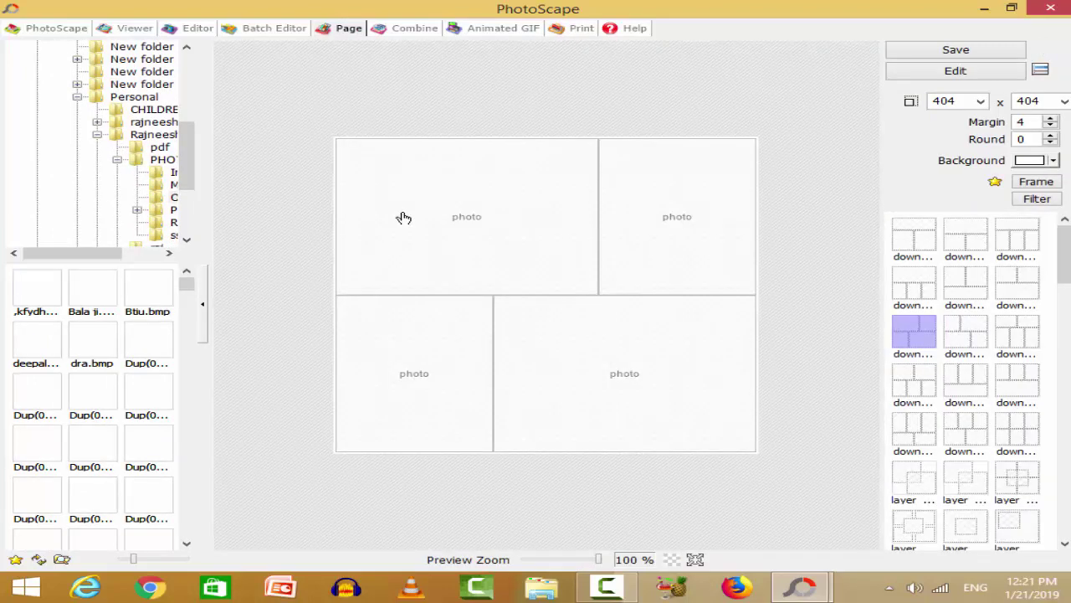
{"action": "left_click", "coordinate": [647, 220]}
{"action": "key", "text": "Escape"}
Try several collage layouts for the page, ending with the one combining two large photos and two 3 × 3 grids of small photos.
{"action": "left_click_drag", "start_coordinate": [1067, 270], "coordinate": [1067, 348]}
{"action": "left_click", "coordinate": [934, 434]}
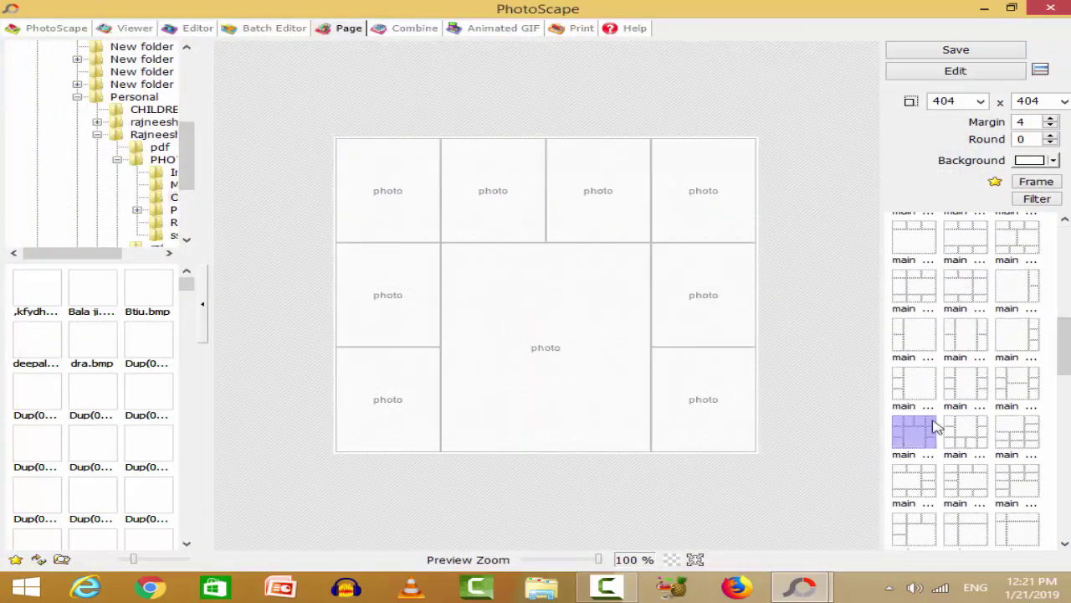
{"action": "left_click", "coordinate": [976, 440]}
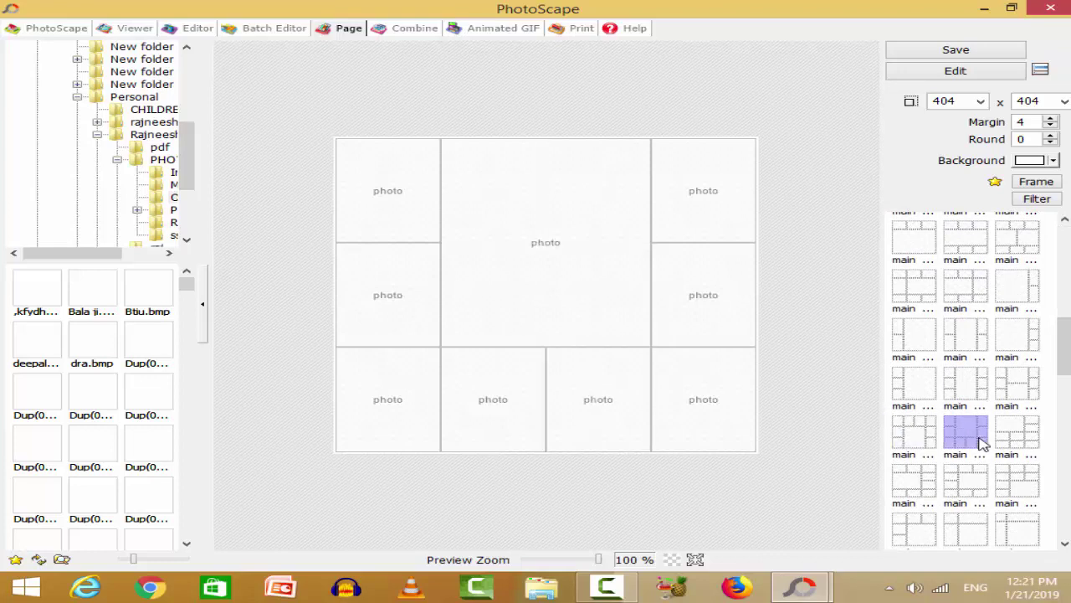
{"action": "left_click", "coordinate": [1023, 442]}
{"action": "scroll", "coordinate": [1004, 432], "scroll_direction": "down", "scroll_amount": 5}
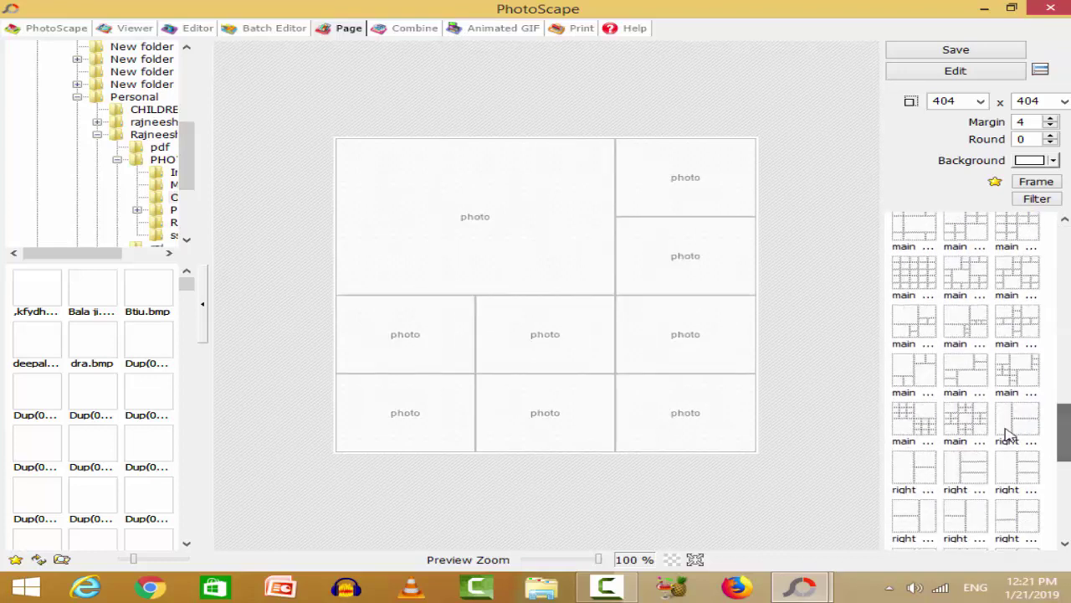
{"action": "left_click", "coordinate": [965, 423]}
{"action": "left_click", "coordinate": [908, 422]}
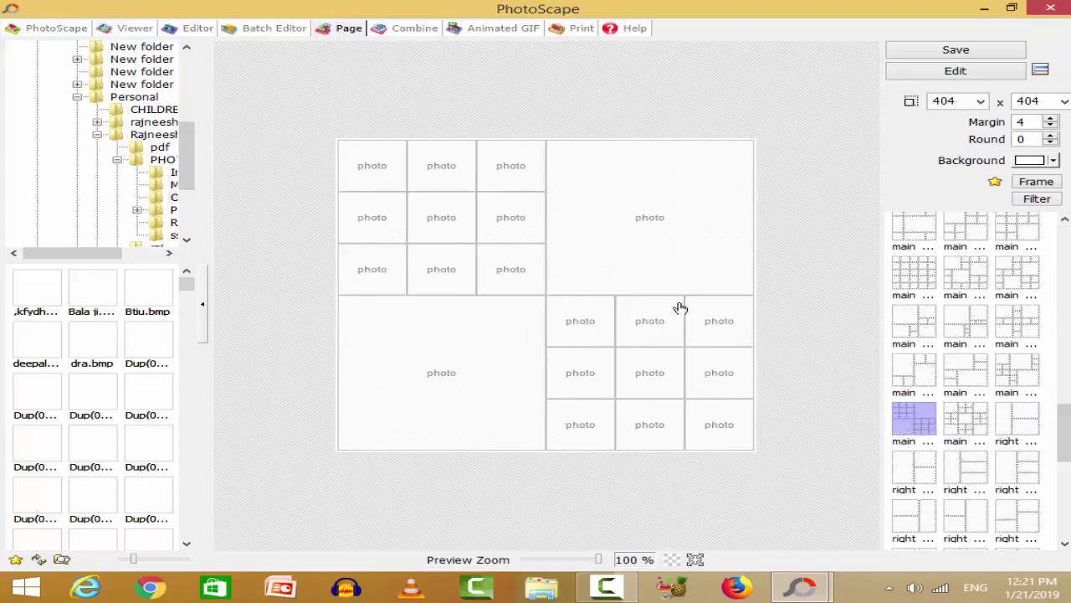
{"action": "scroll", "coordinate": [619, 306], "scroll_direction": "down", "scroll_amount": 2}
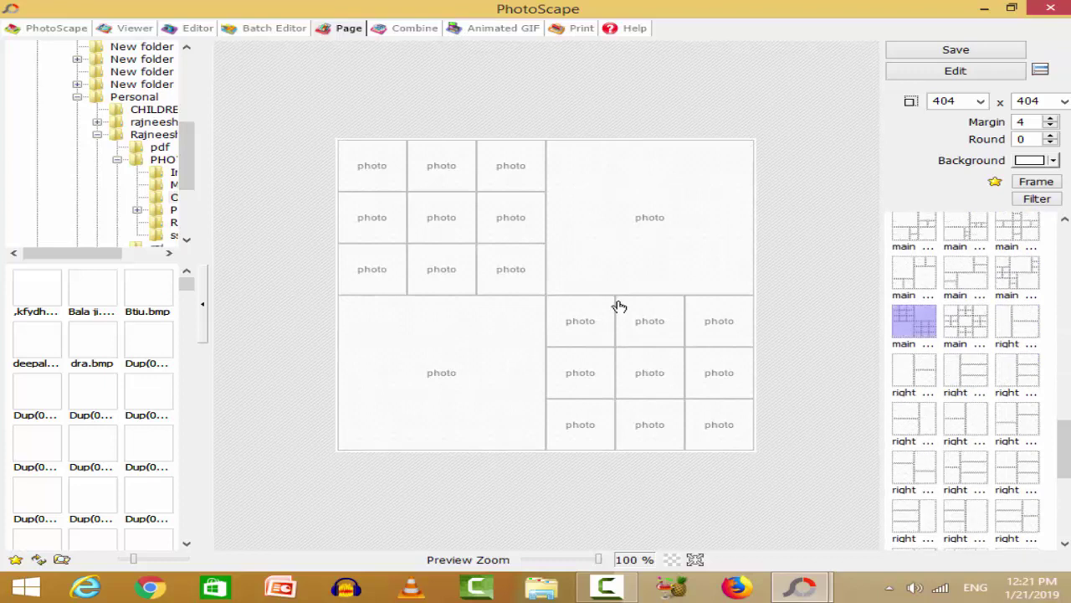
Open the Batch Editor workspace.
{"action": "left_click", "coordinate": [272, 30]}
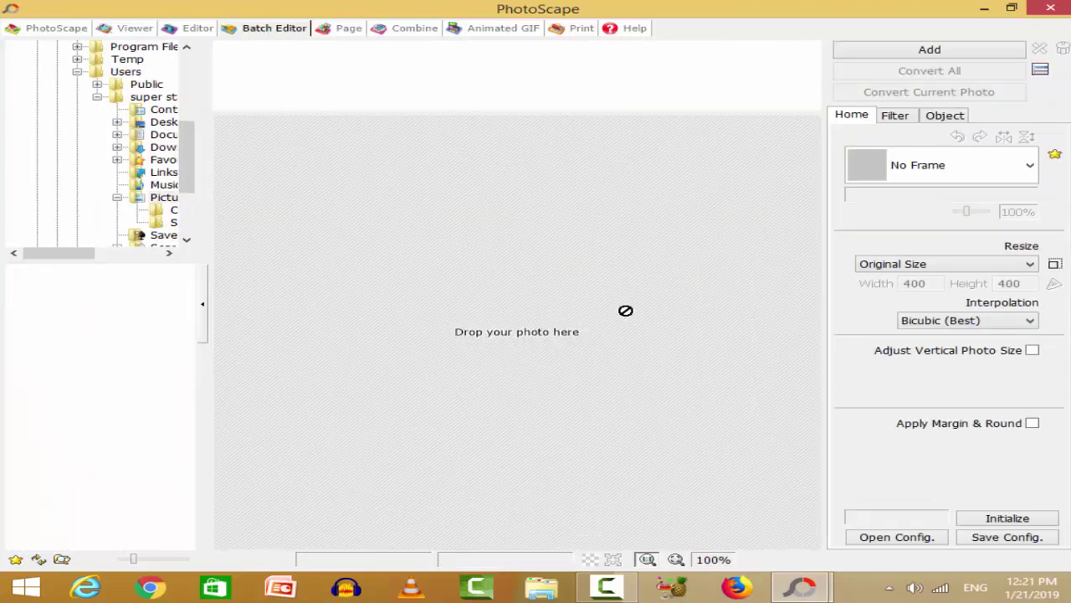